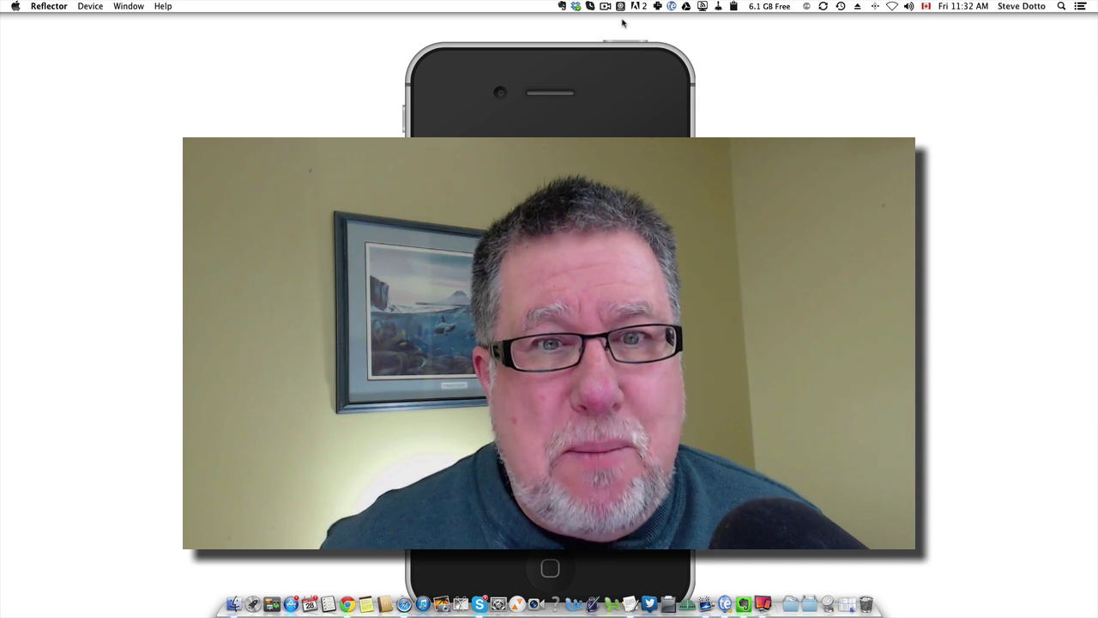
- Drag the mirrored iPhone window further left on the screen
left_click_drag(602, 50, 325, 50)
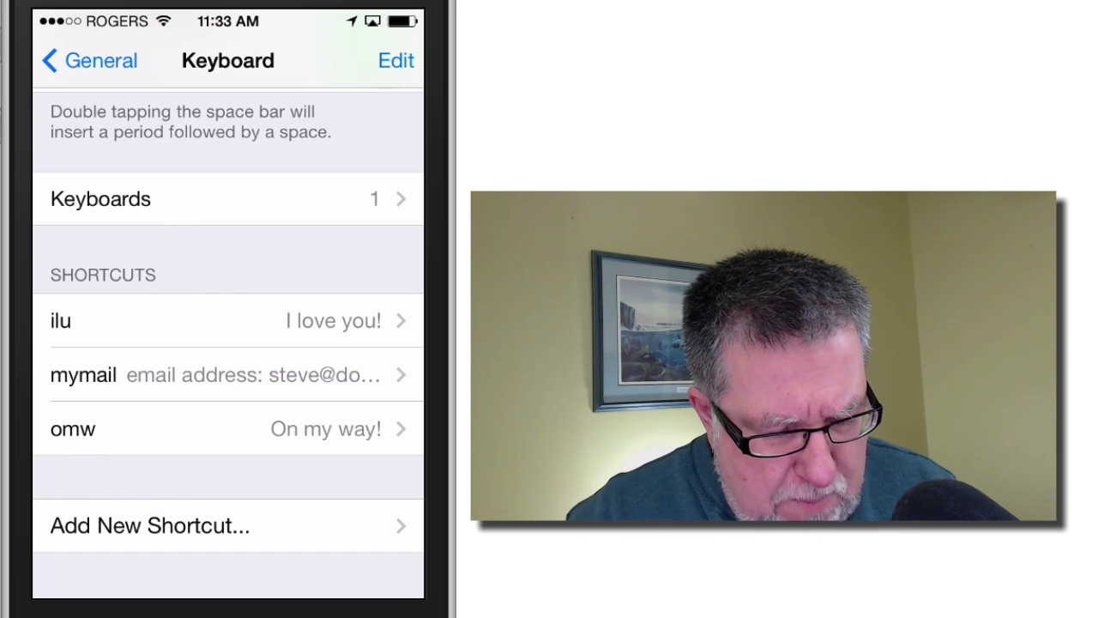
left_click(150, 525)
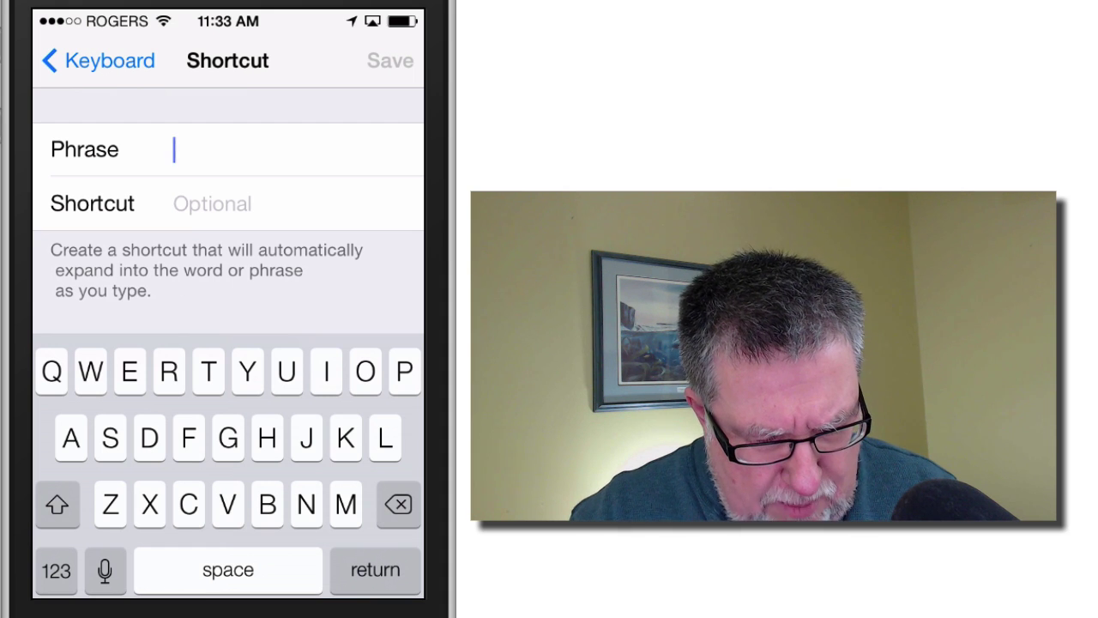
type("www")
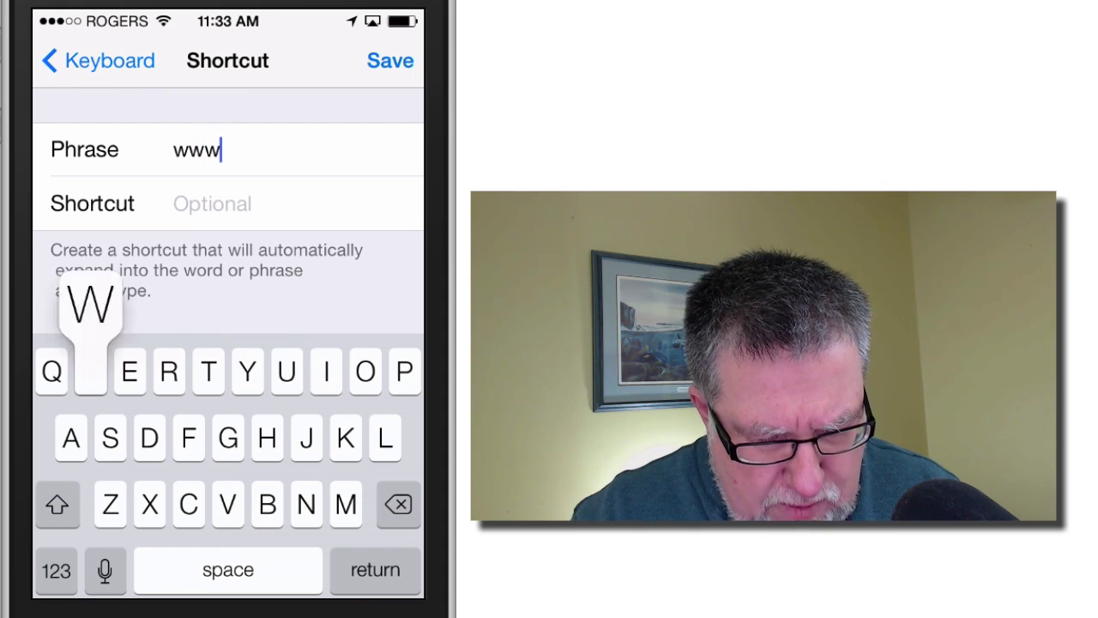
left_click(56, 569)
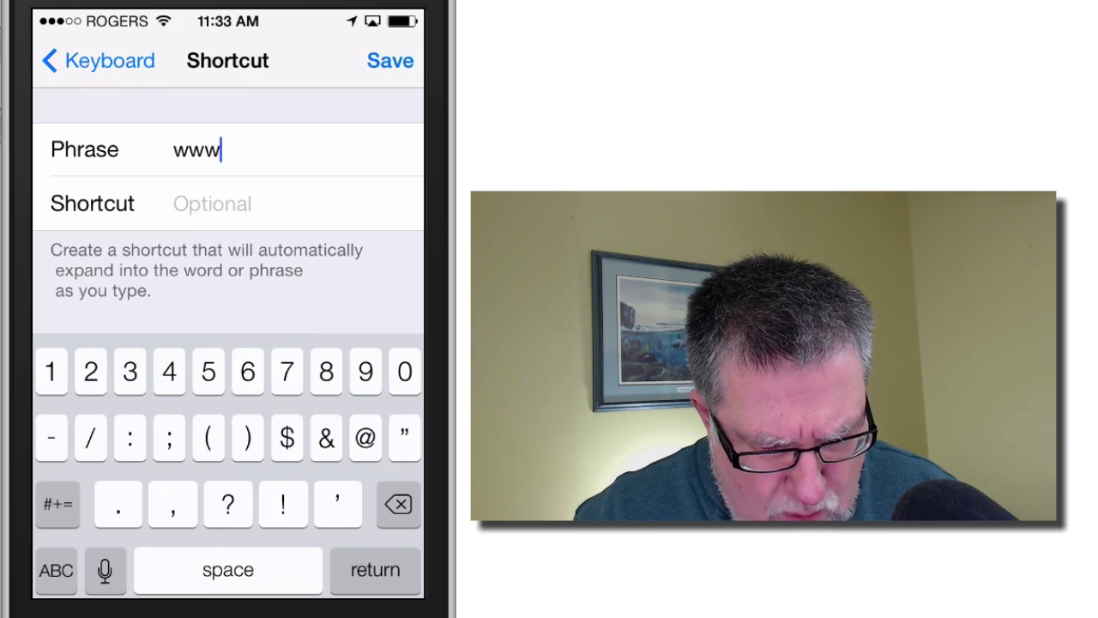
type(".")
left_click(56, 570)
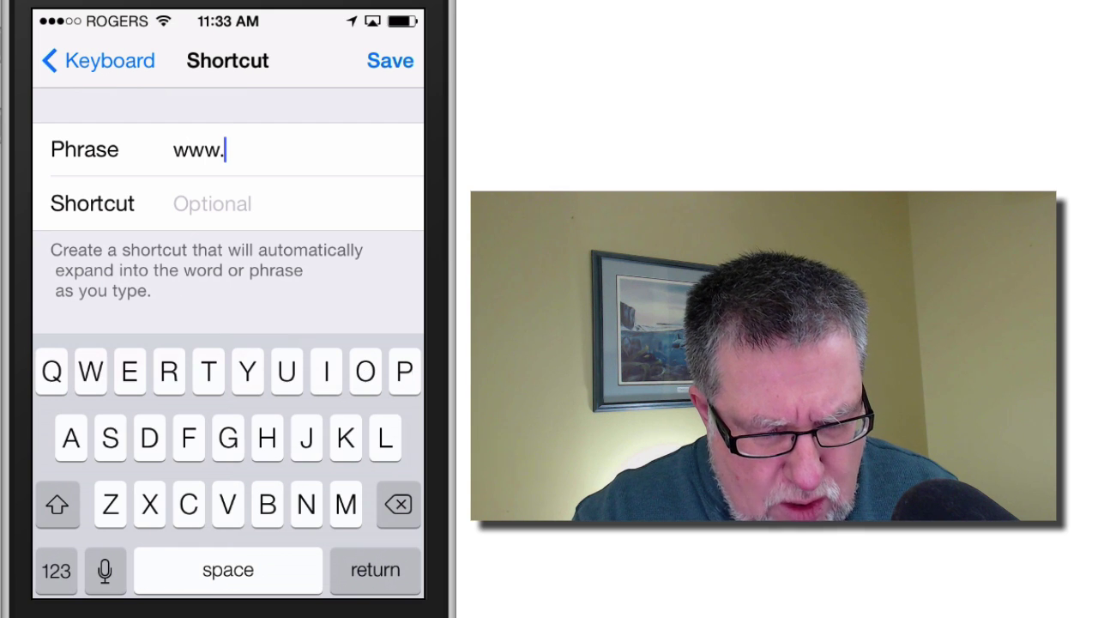
type("doo")
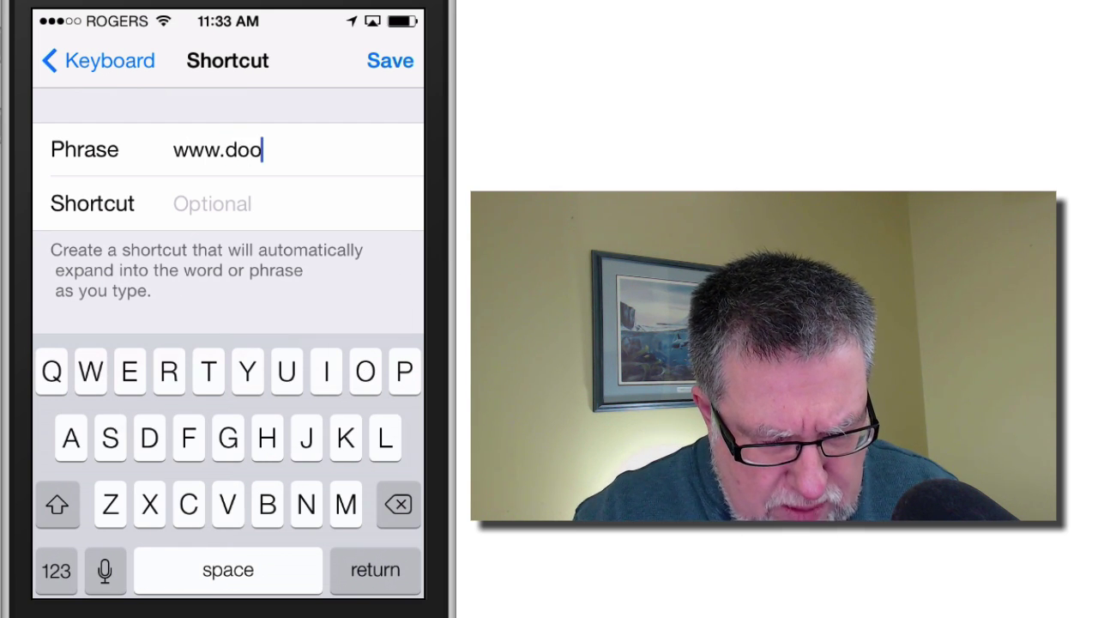
type("tl")
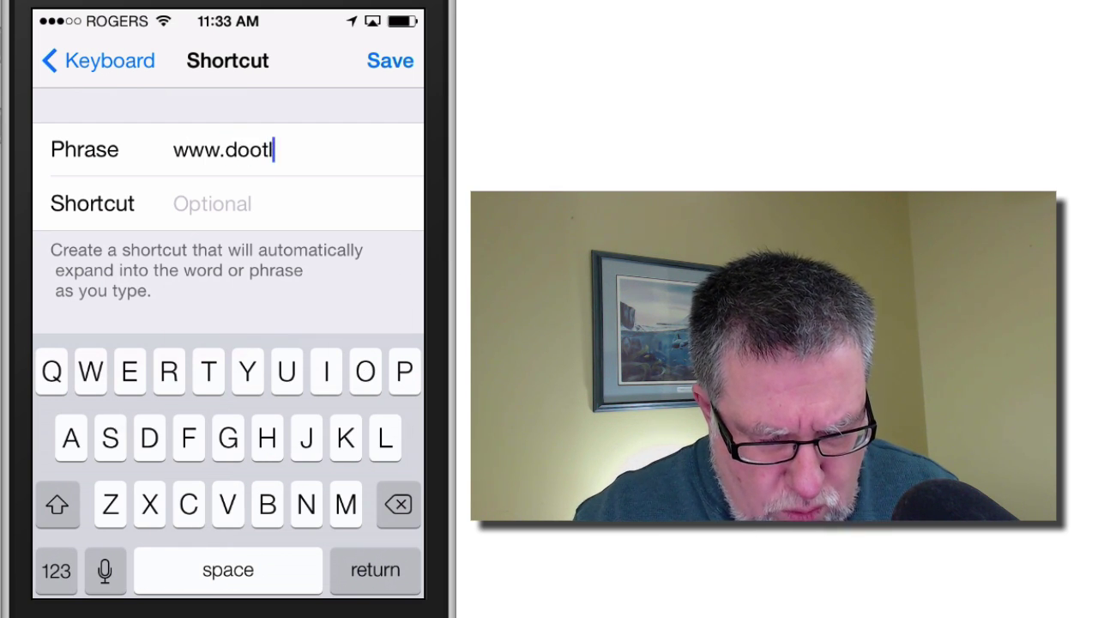
key("BackSpace")
key("BackSpace")
key("BackSpace")
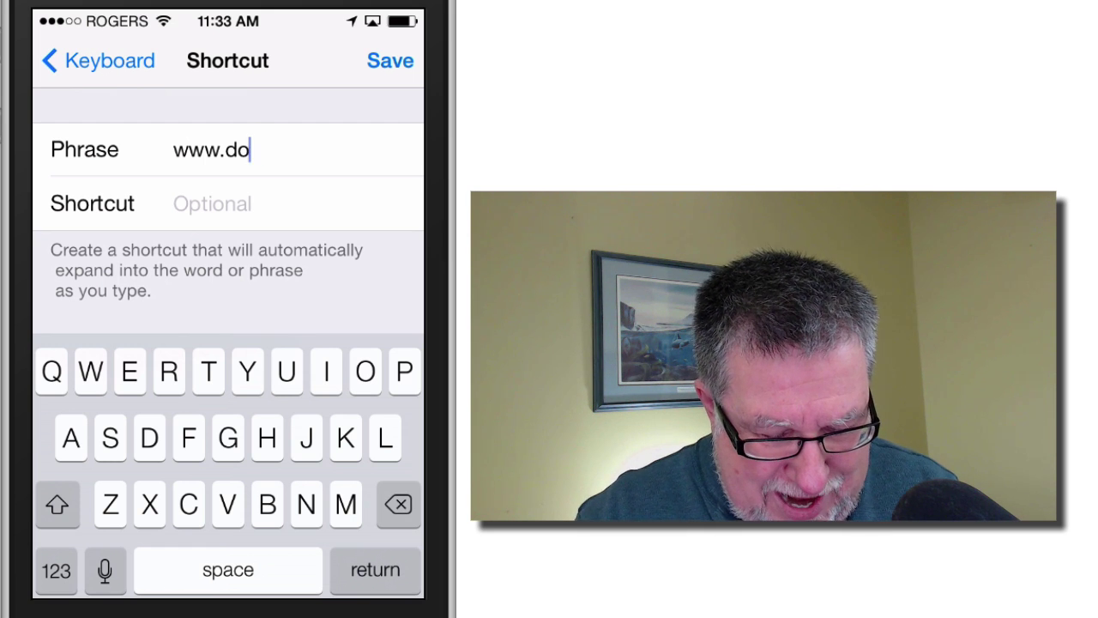
type("ttot")
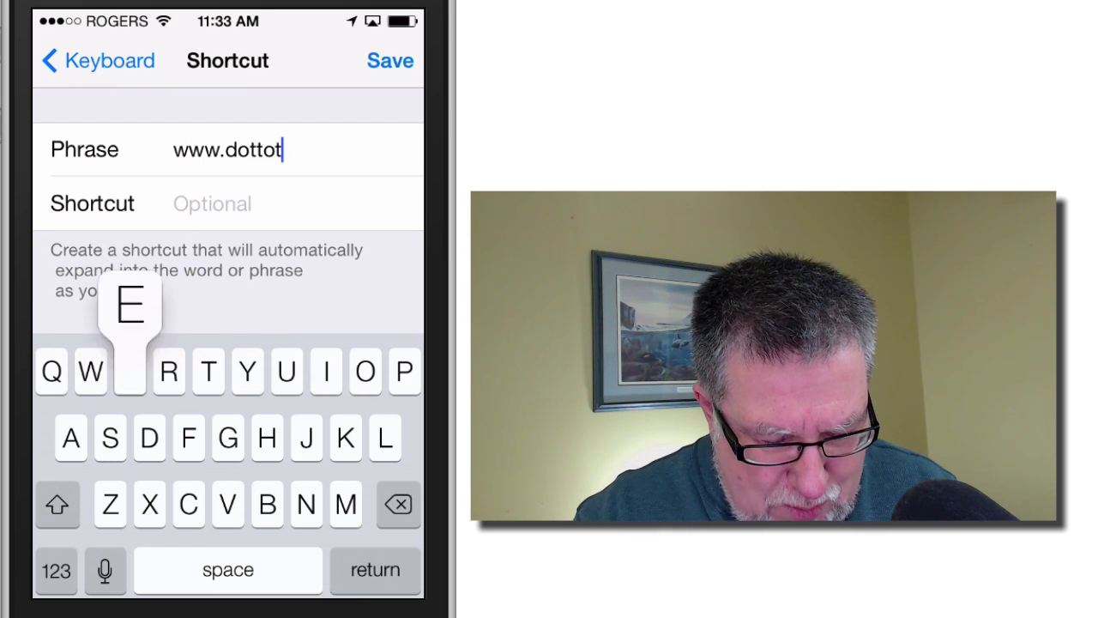
type("ech")
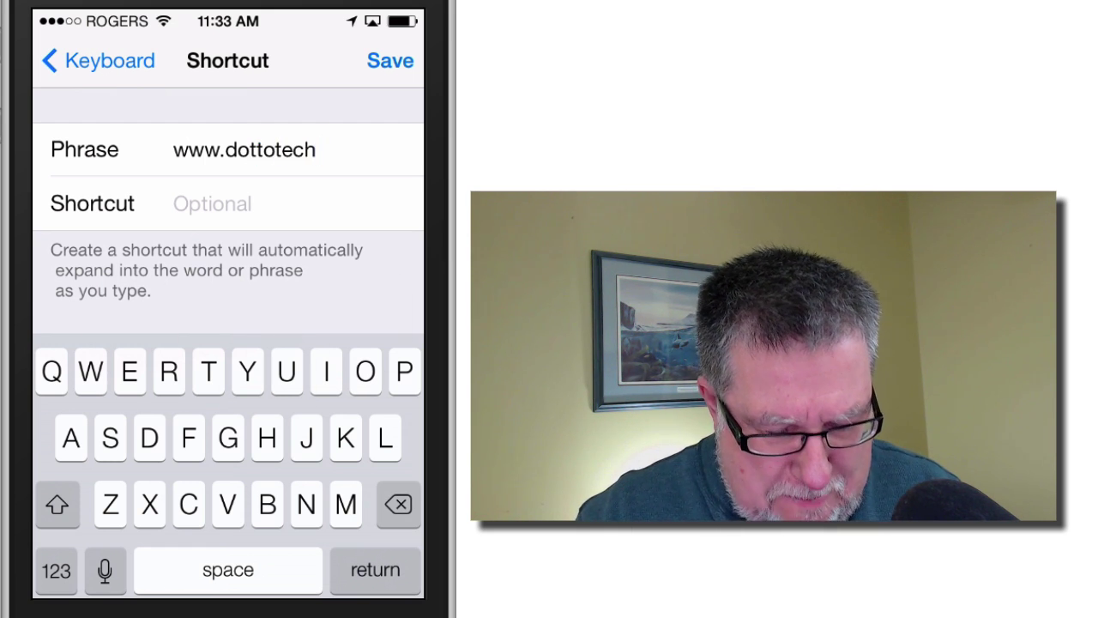
left_click(56, 569)
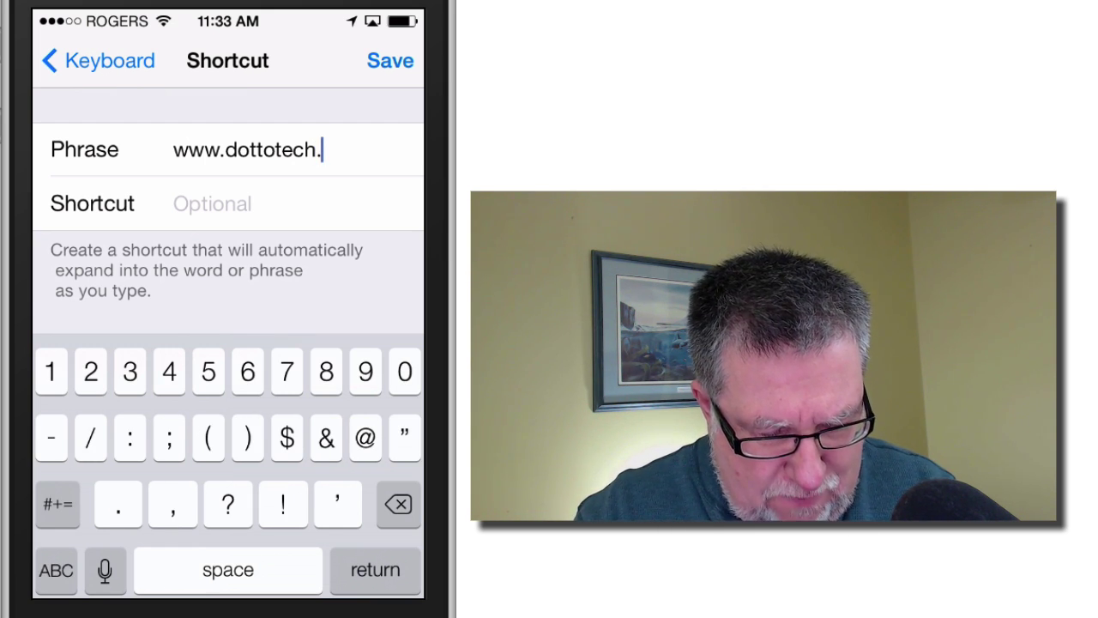
left_click(56, 569)
type("o")
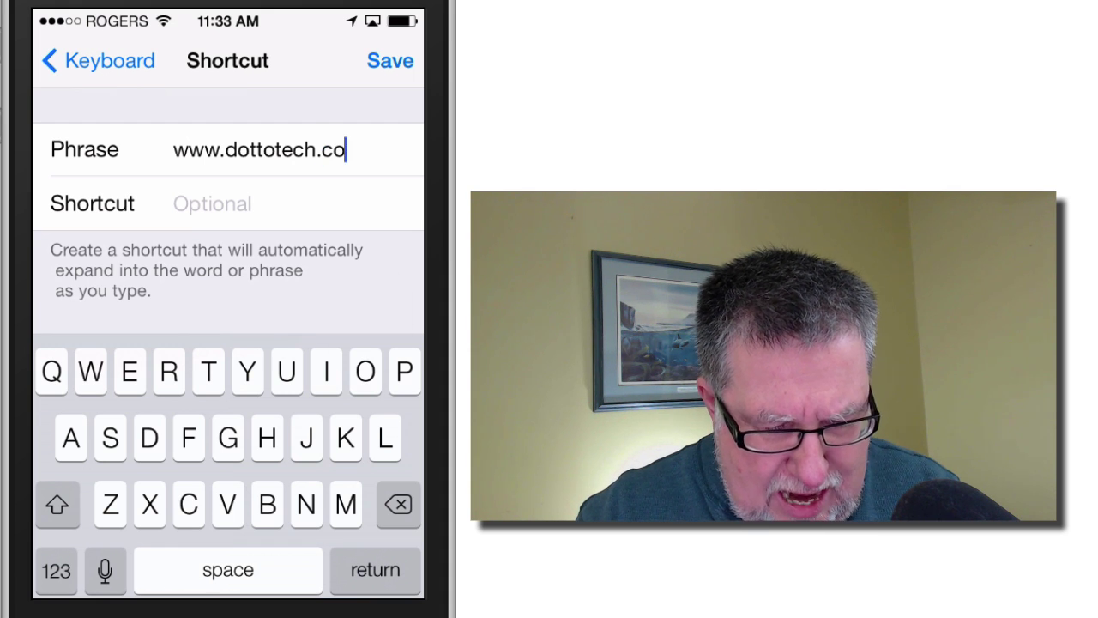
type("m")
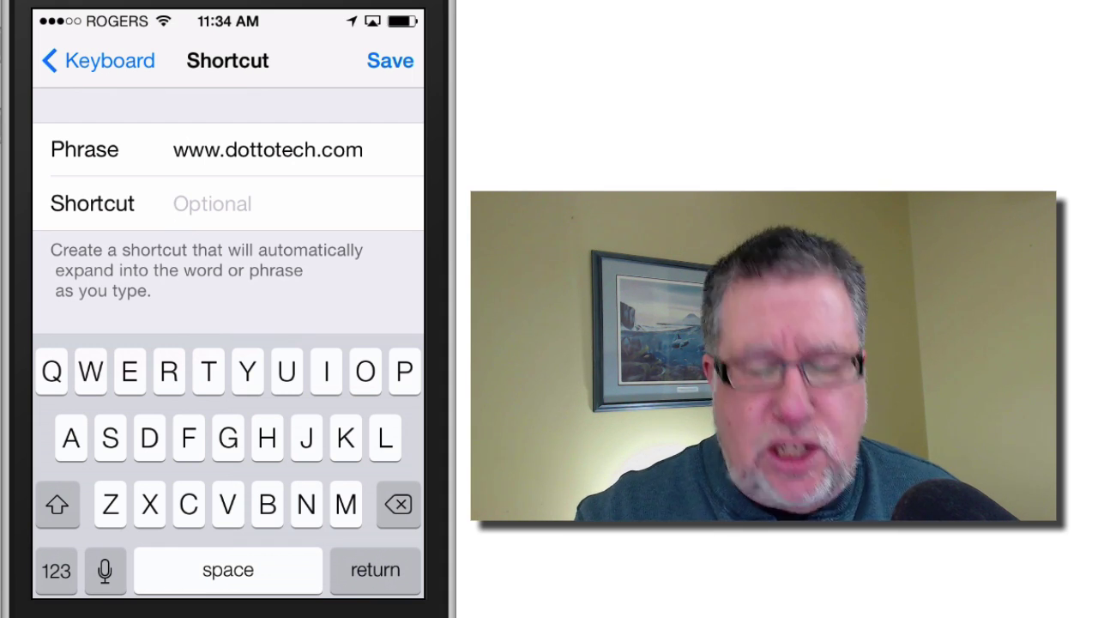
type("uu")
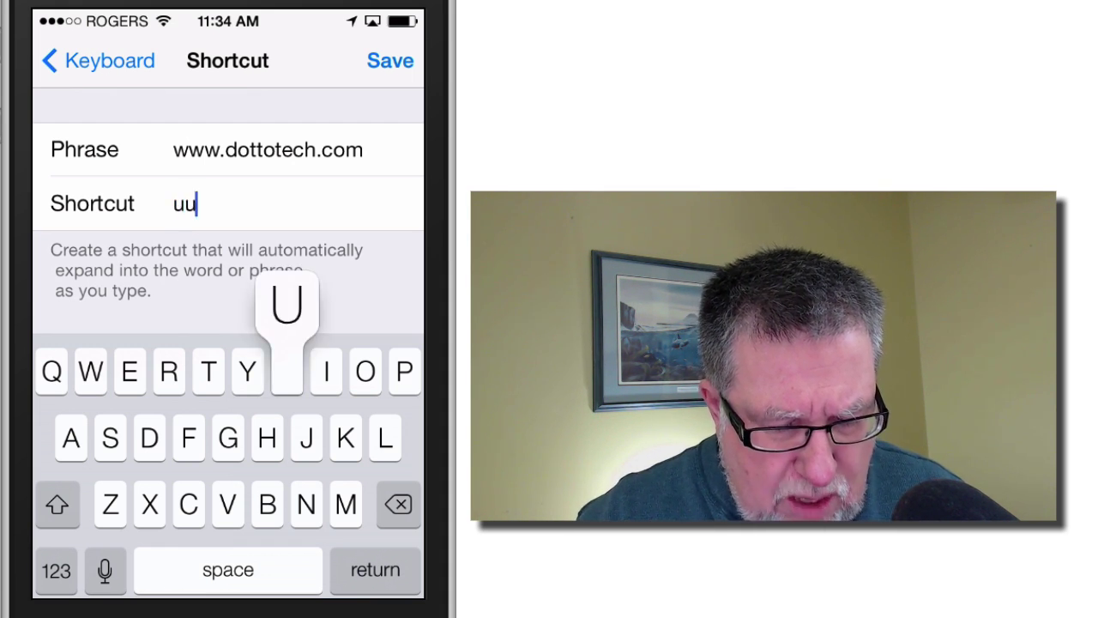
type("r")
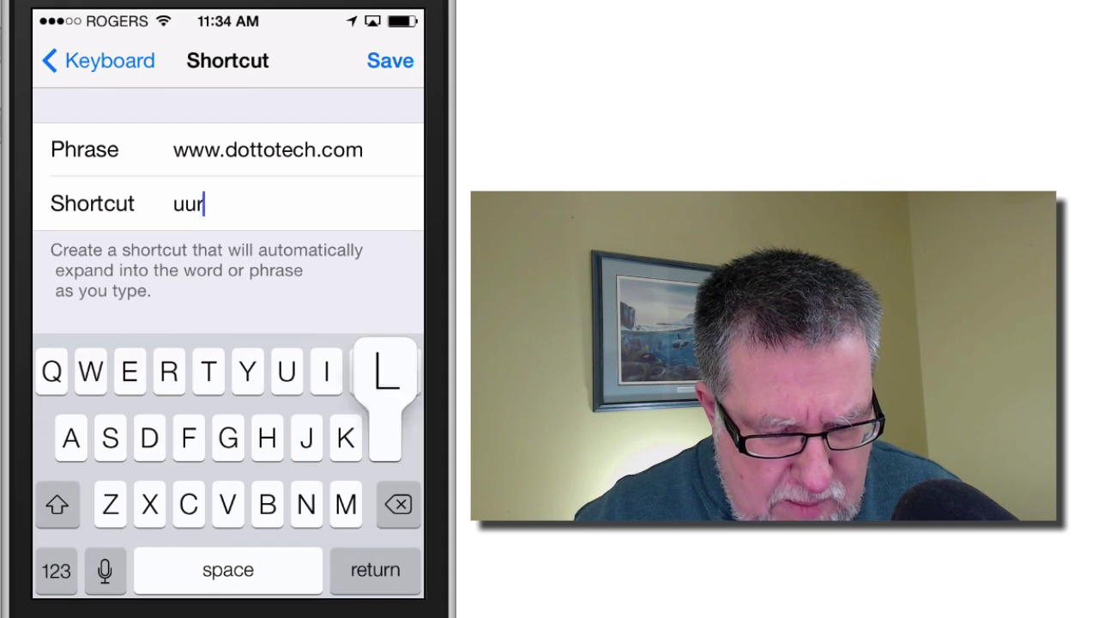
type("l")
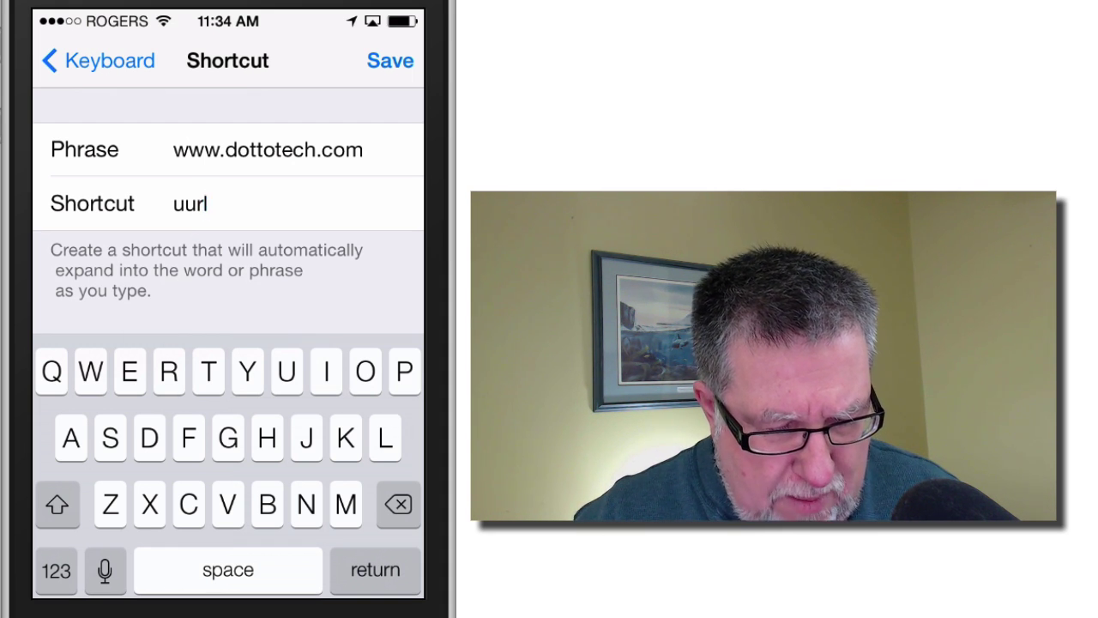
left_click(391, 61)
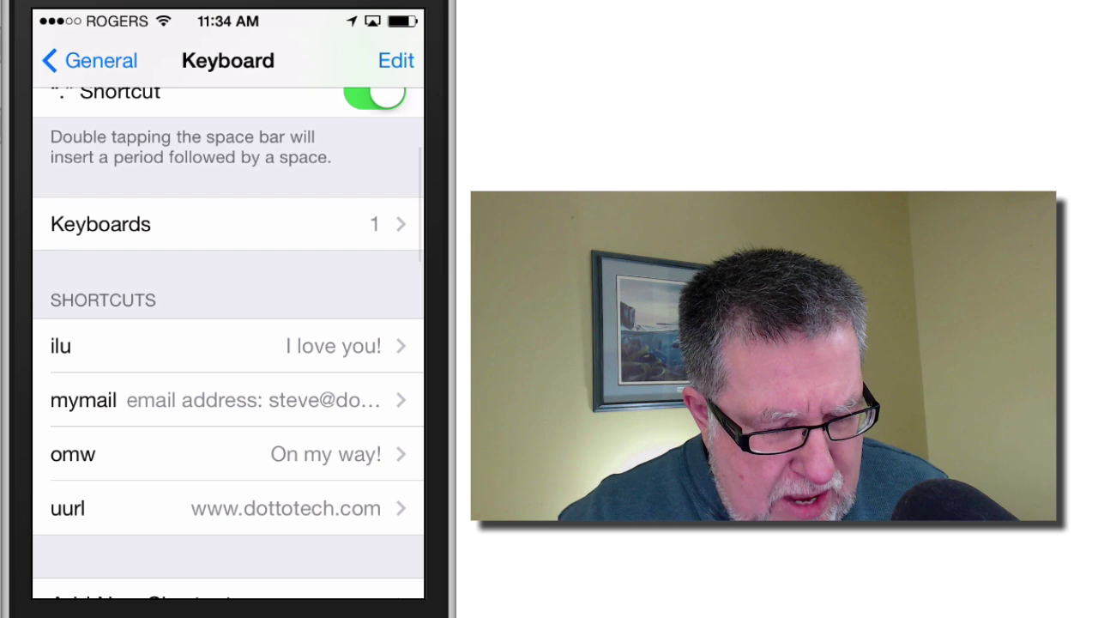
scroll(228, 419, "down", 1)
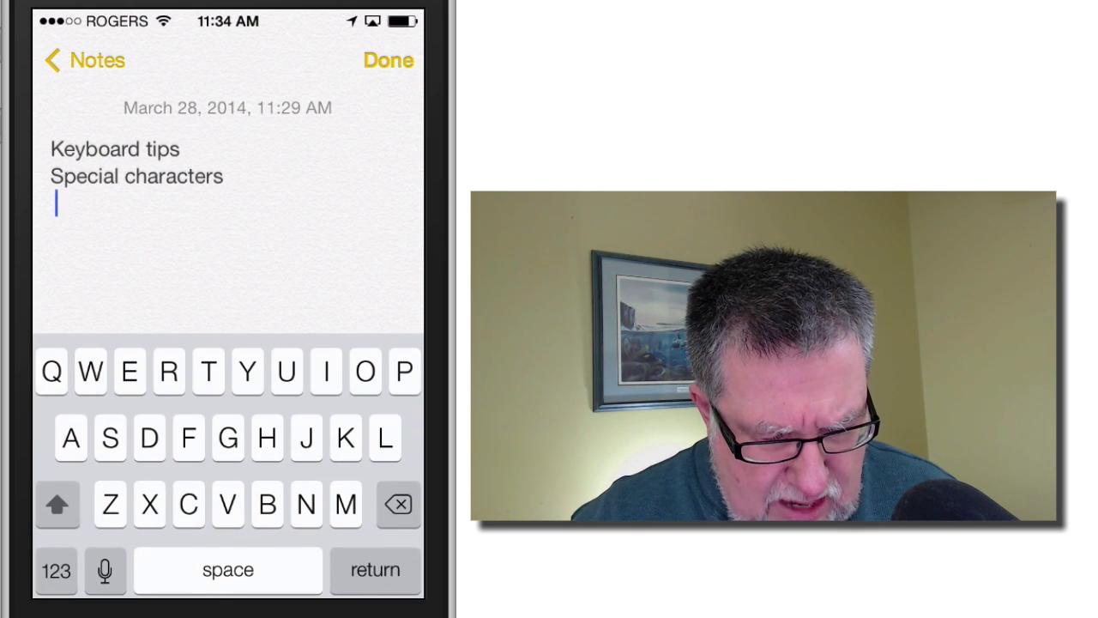
key("Return")
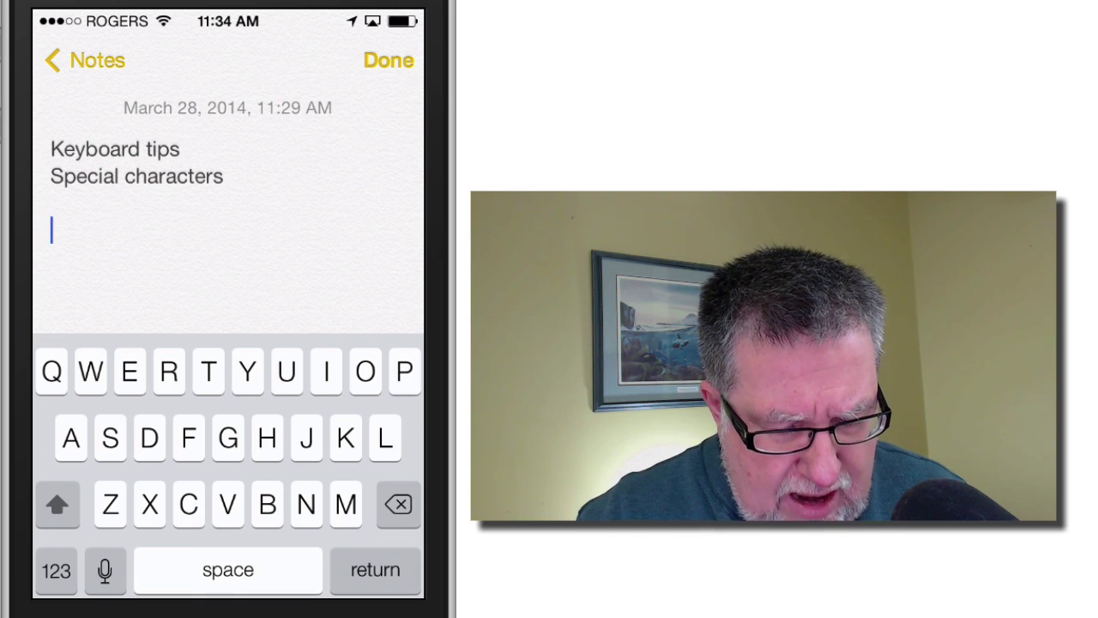
type("Uurl")
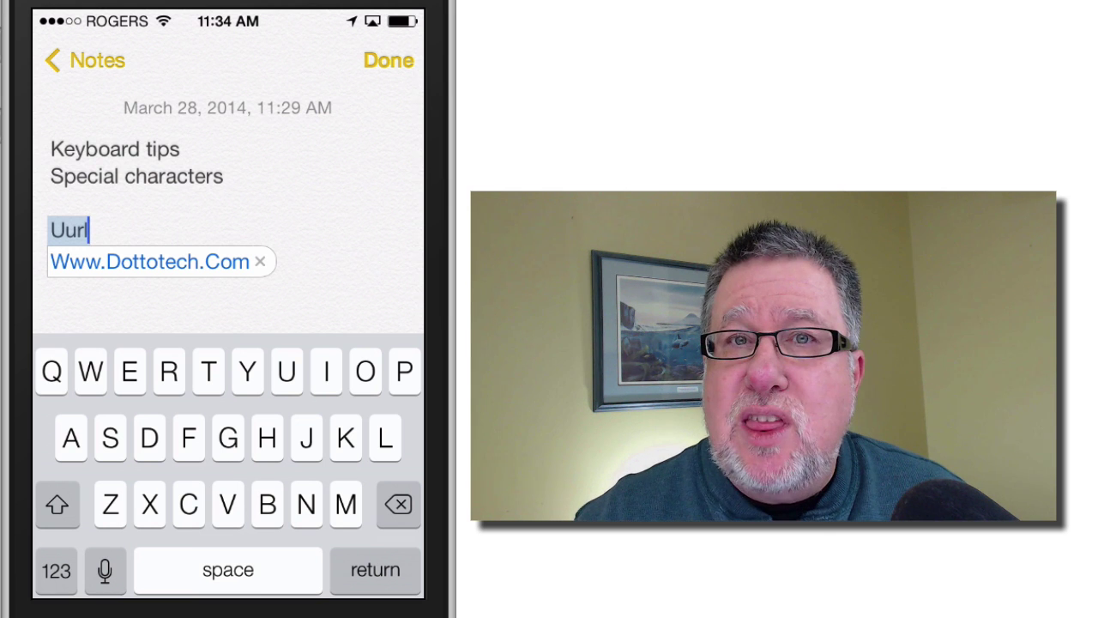
key("space")
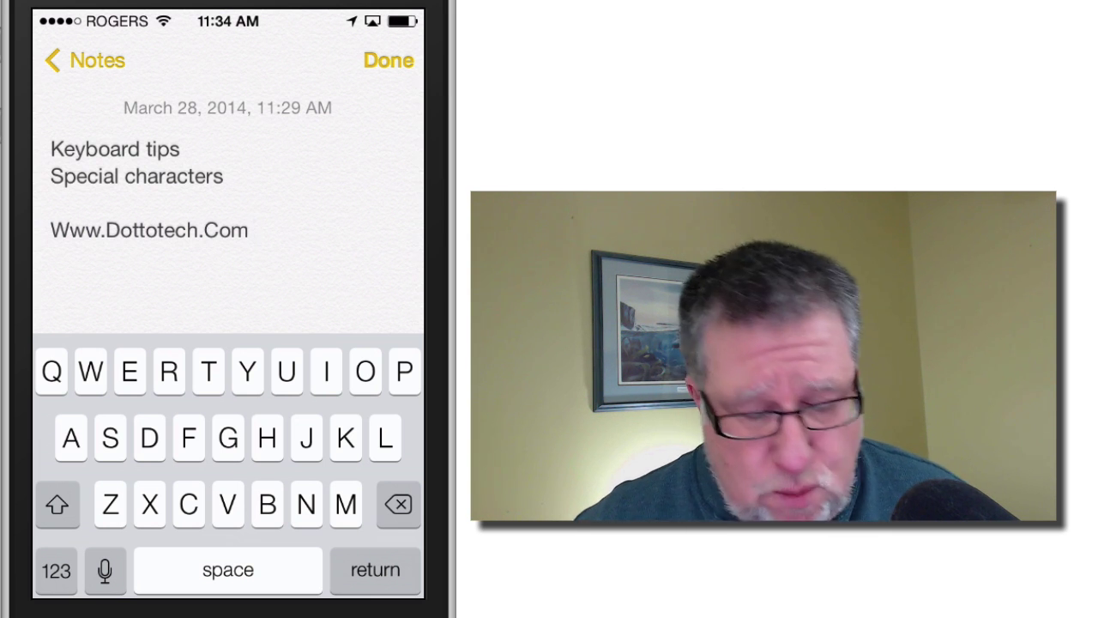
- Type the Iu shortcut on the next line so it expands to 'I love you!'
type(" i")
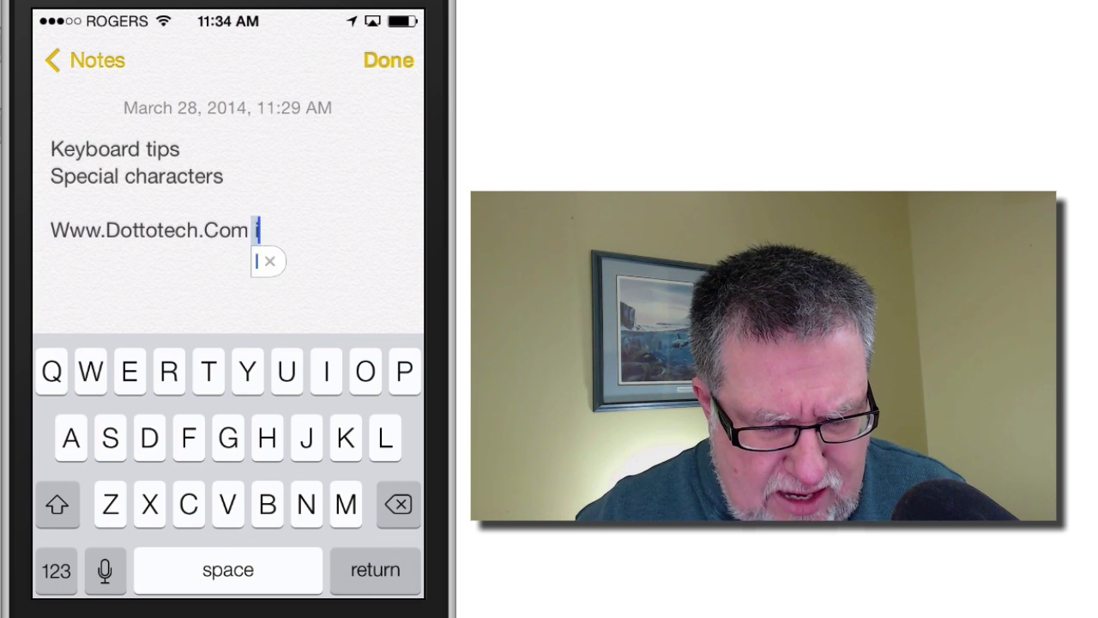
type("lu")
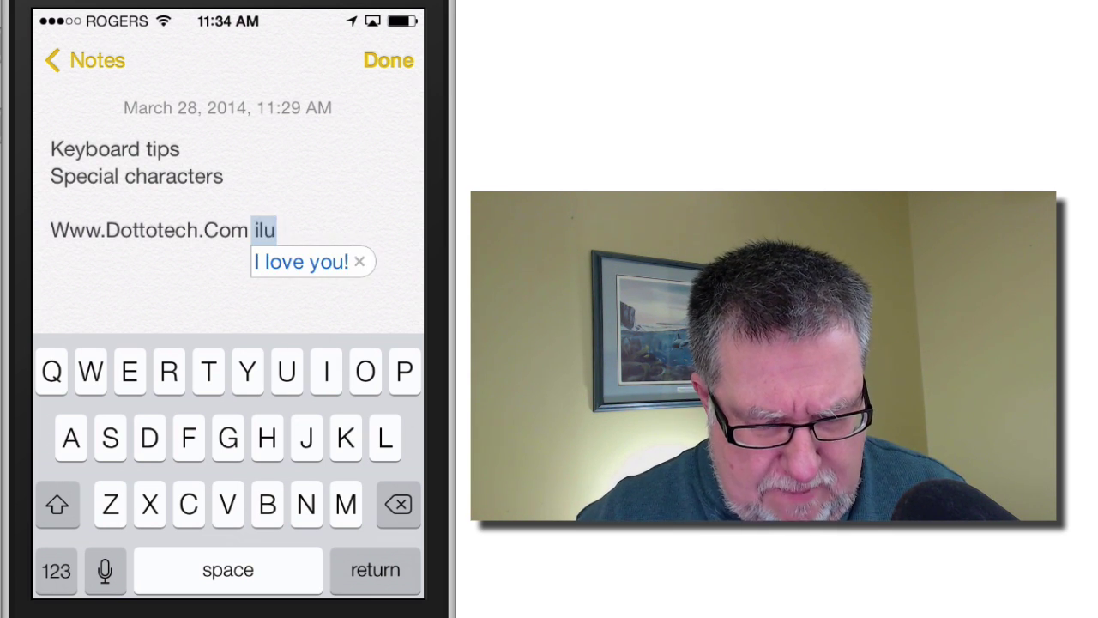
key("BackSpace")
key("BackSpace")
key("BackSpace")
key("Return")
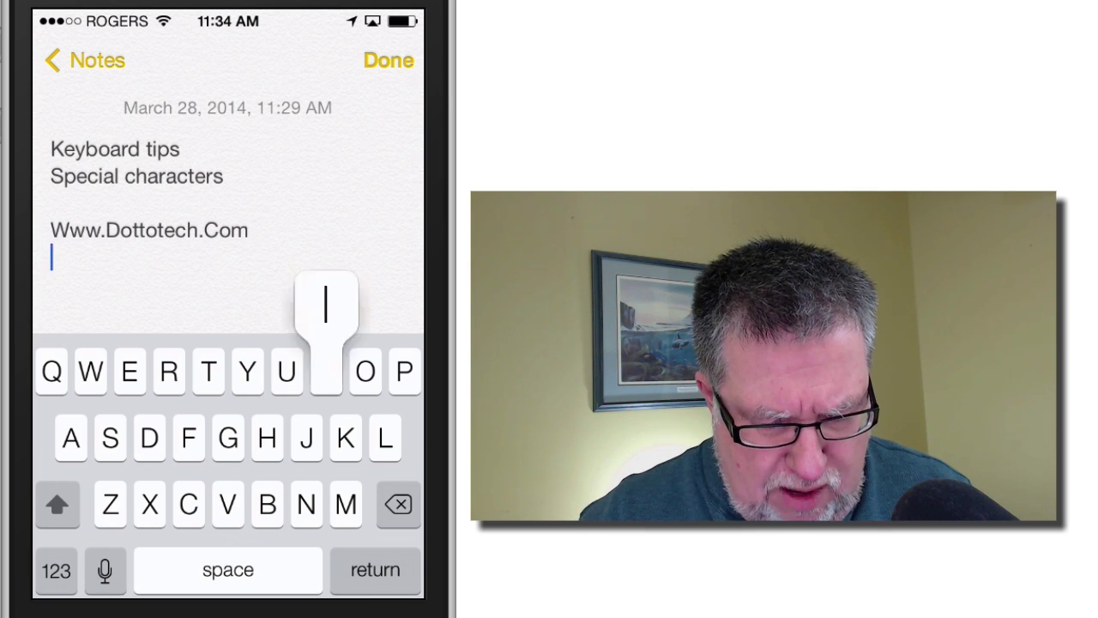
type("I")
type("u!")
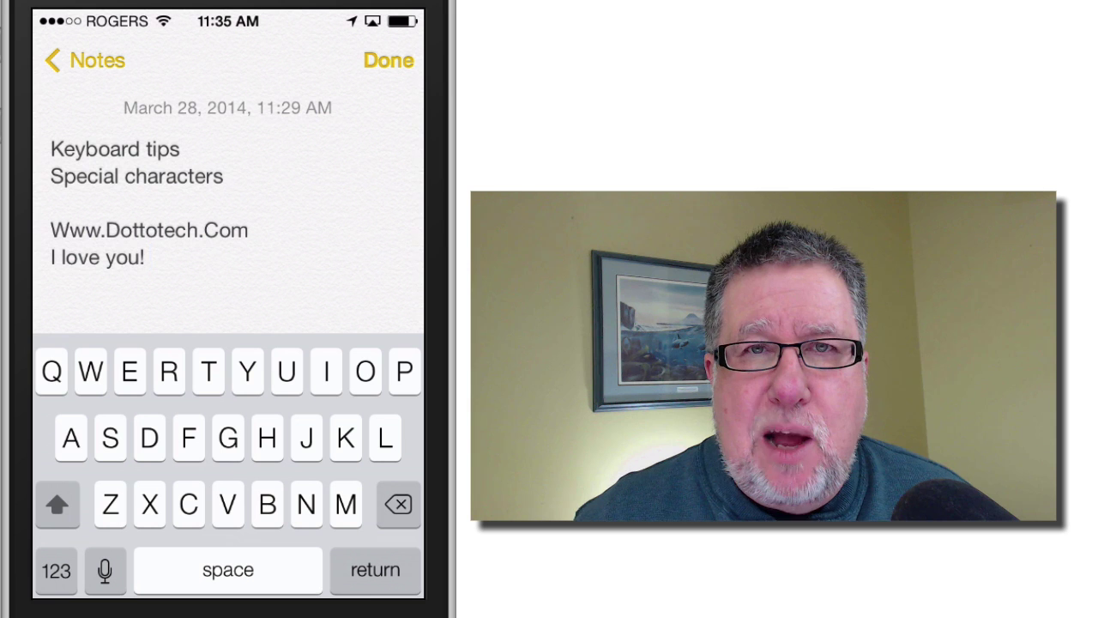
key("Return")
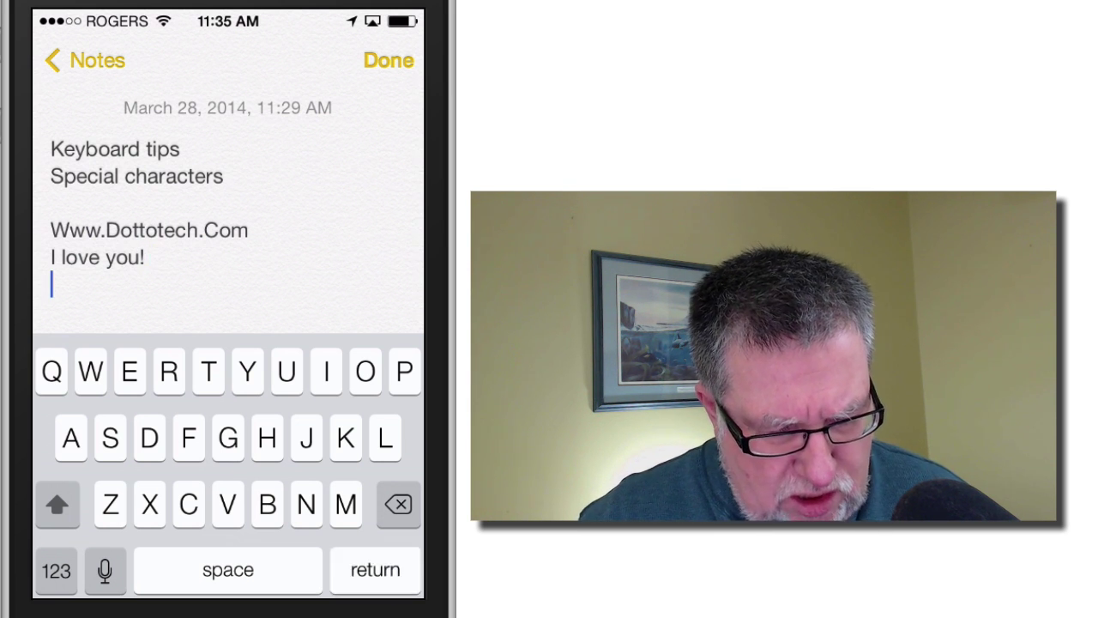
- Leave a blank line and preview the N key's accent variants, deleting the N
key("Return")
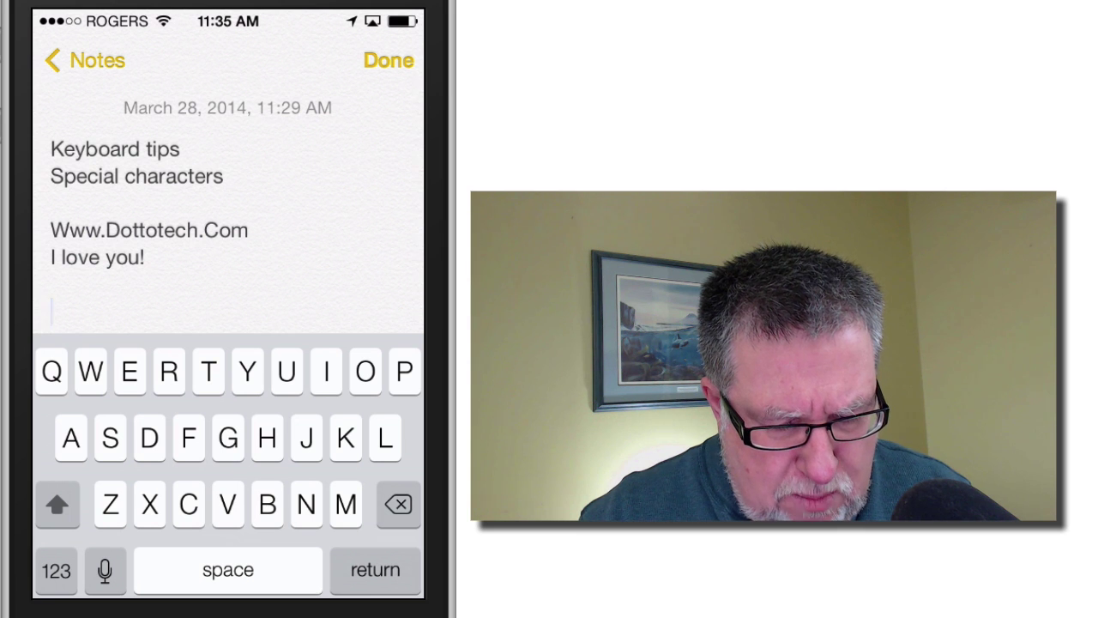
left_click(306, 504)
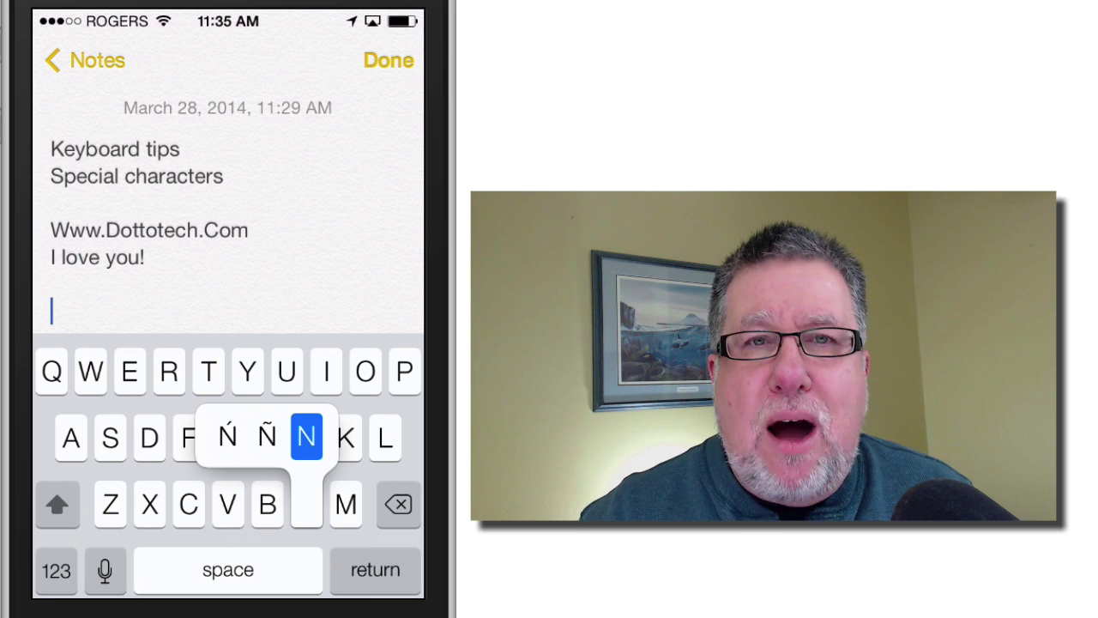
type("N")
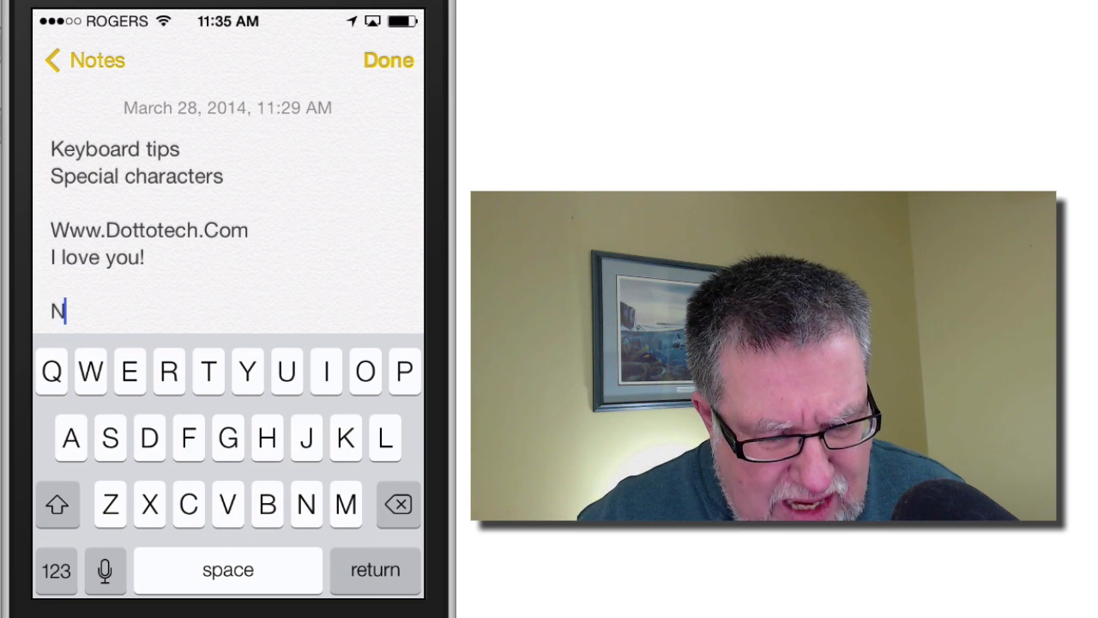
key("BackSpace")
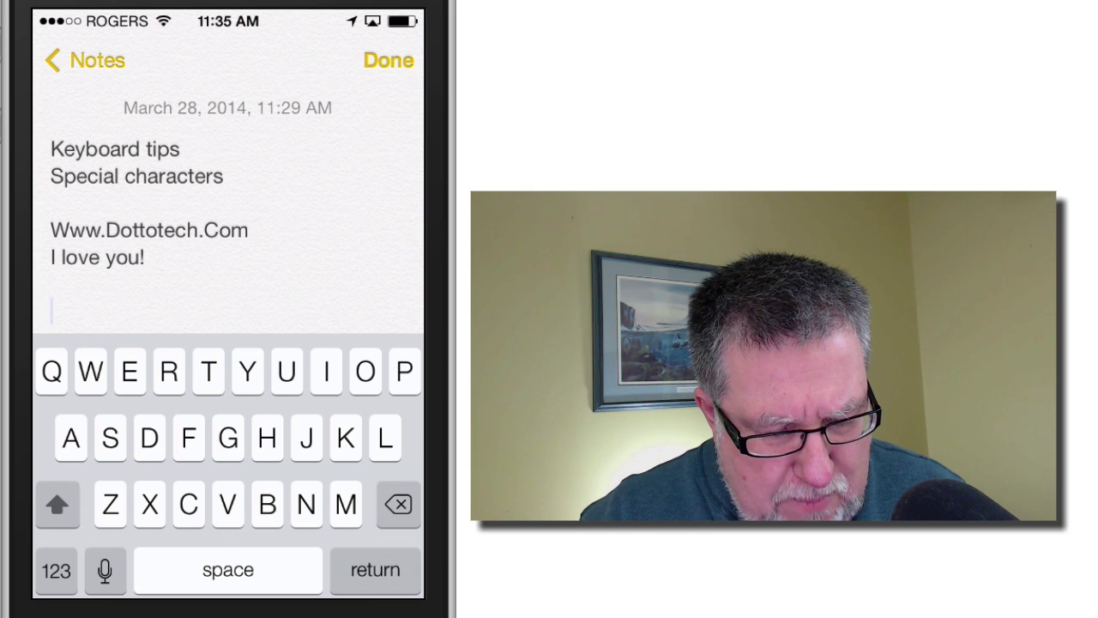
- Preview the I and a accent variants while typing plain 'Ia' on the new line
left_click(326, 370)
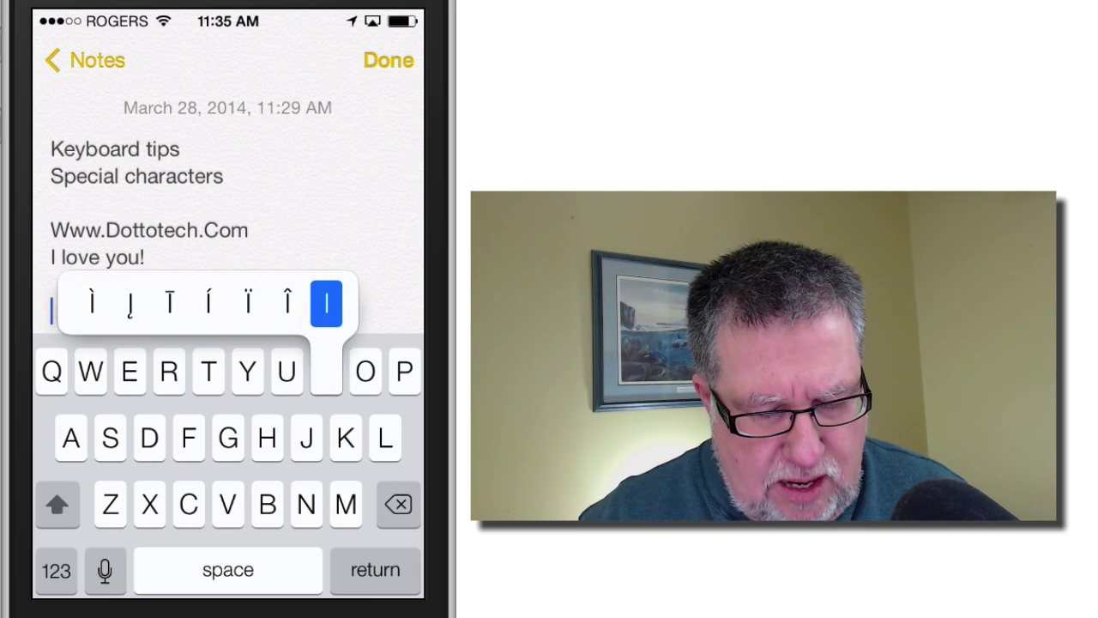
type("I")
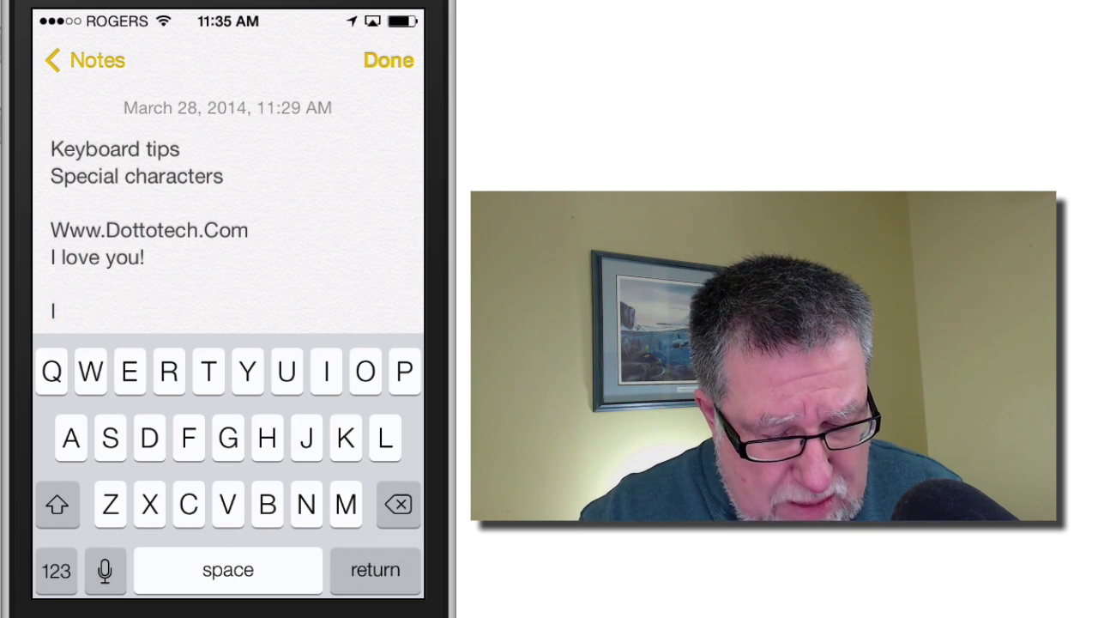
left_click_drag(72, 437, 71, 438)
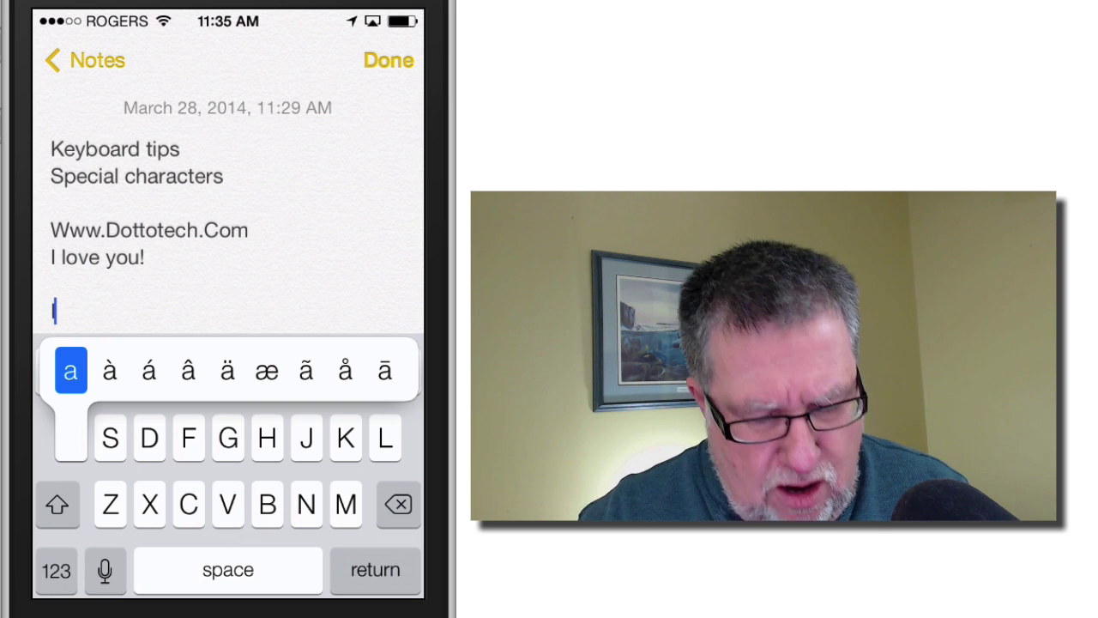
left_click_drag(71, 370, 71, 371)
left_click(56, 570)
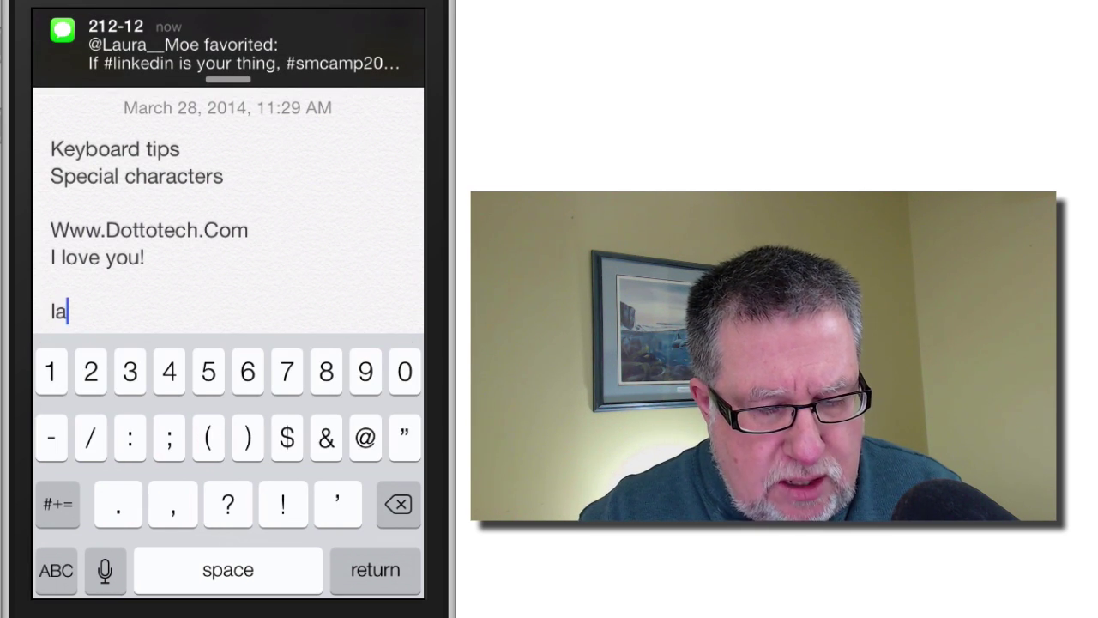
- Type €$.-— using the long-press alternatives on the $, period and hyphen keys
left_click_drag(287, 437, 287, 438)
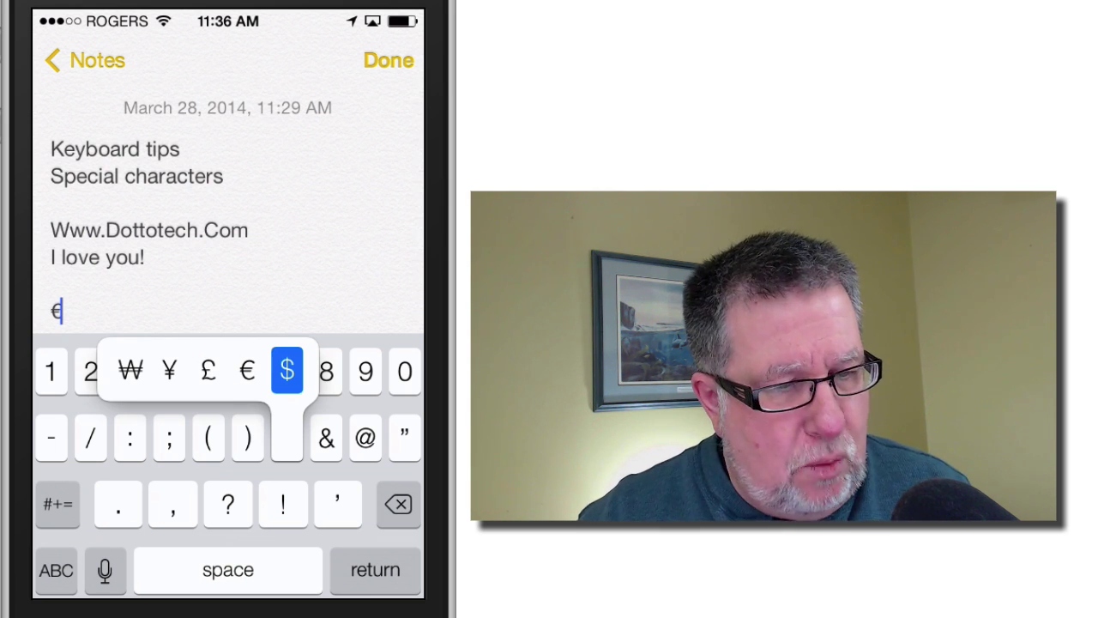
type("$")
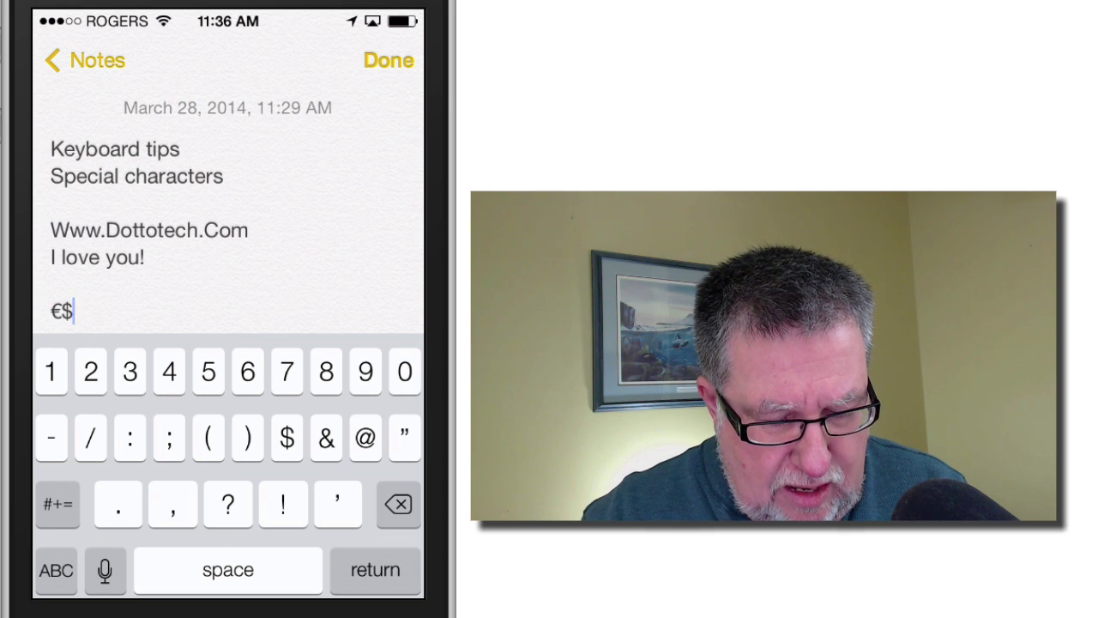
left_click_drag(118, 504, 119, 503)
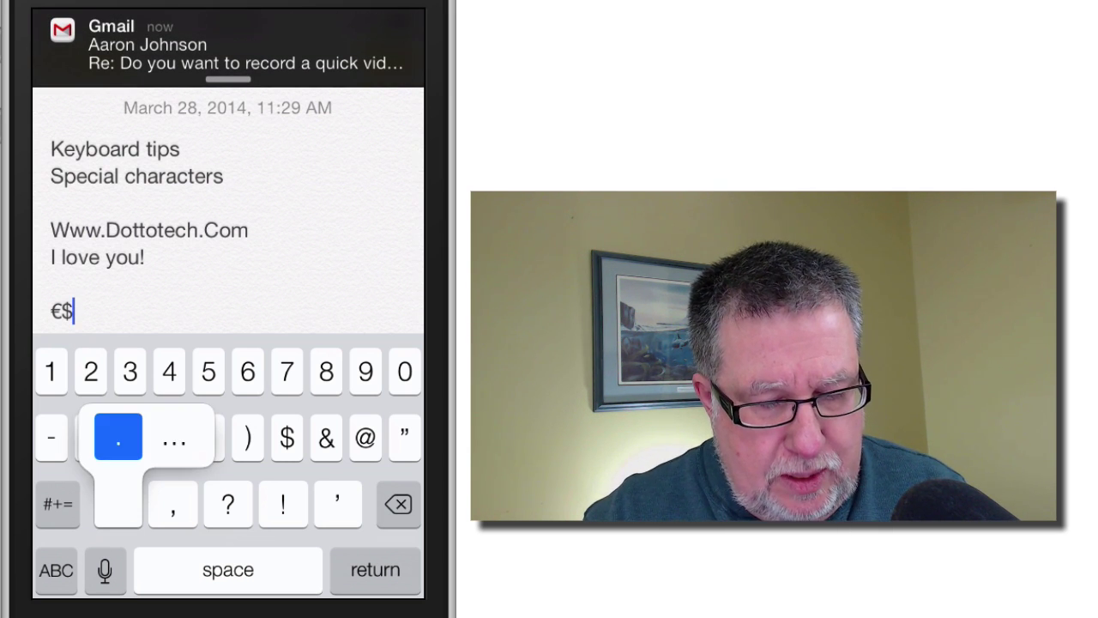
type(".")
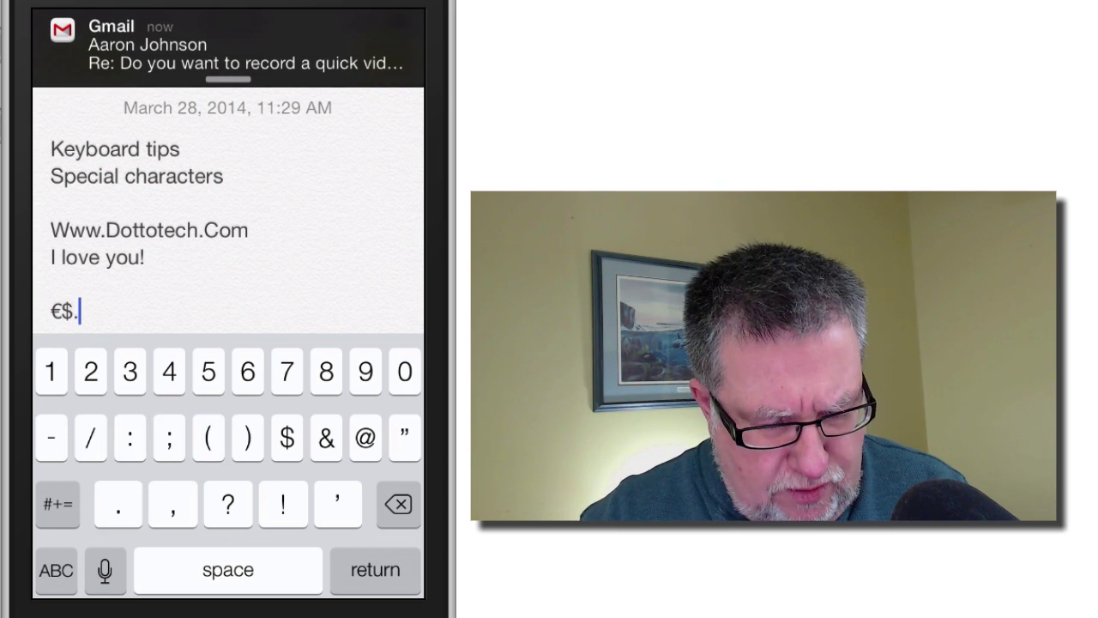
left_click_drag(52, 437, 52, 438)
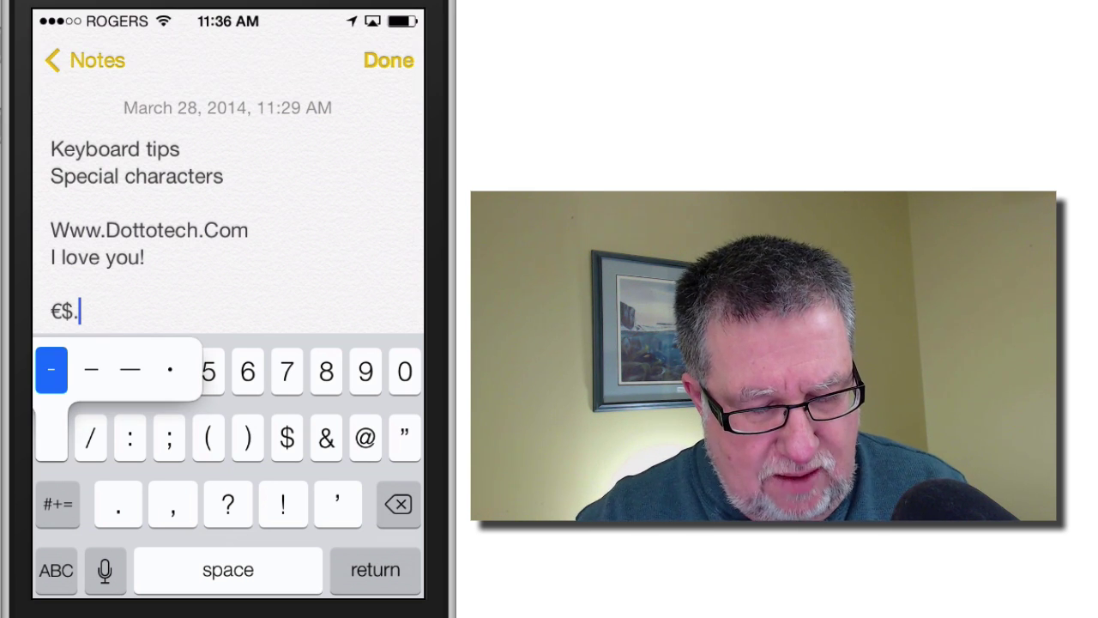
type("-")
left_click_drag(52, 438, 51, 438)
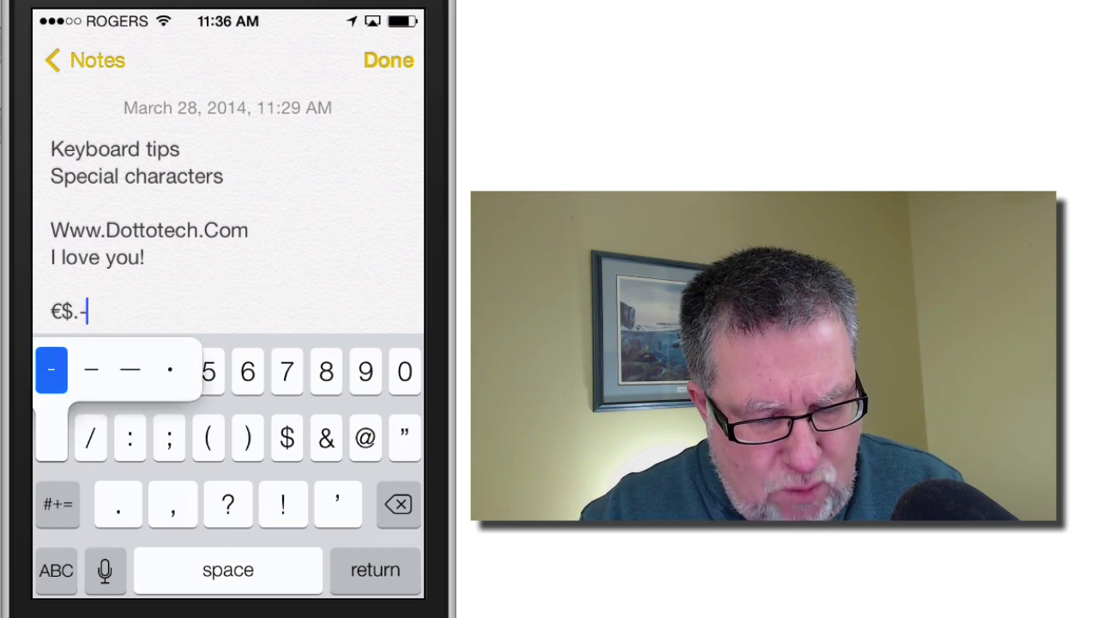
left_click_drag(52, 370, 130, 370)
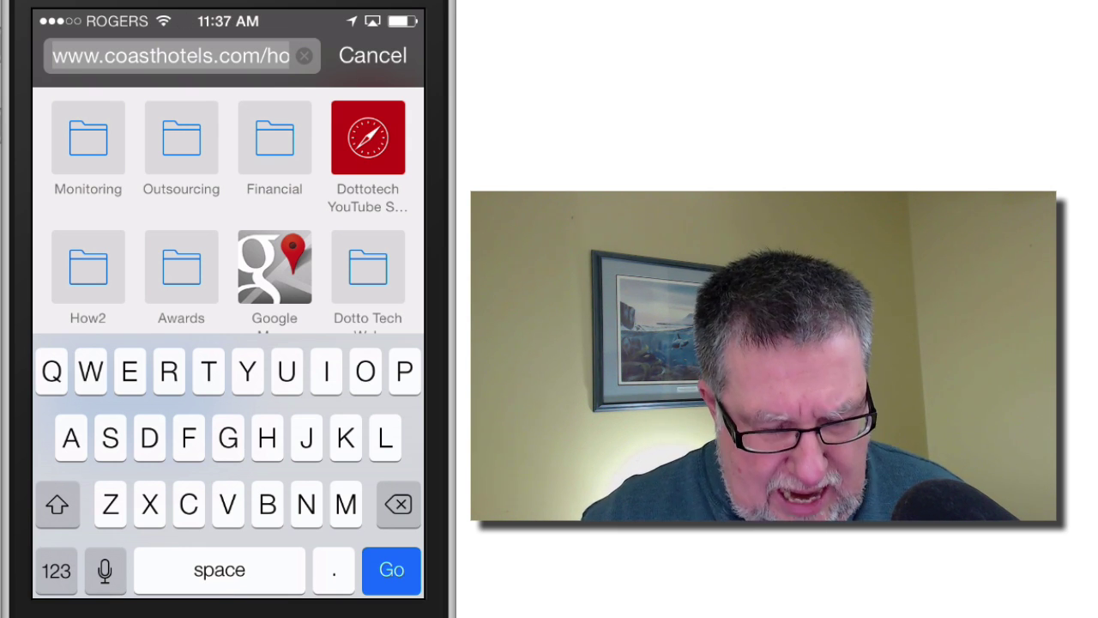
- Insert .com into Safari's address field from the period key's domain popup
left_click(334, 569)
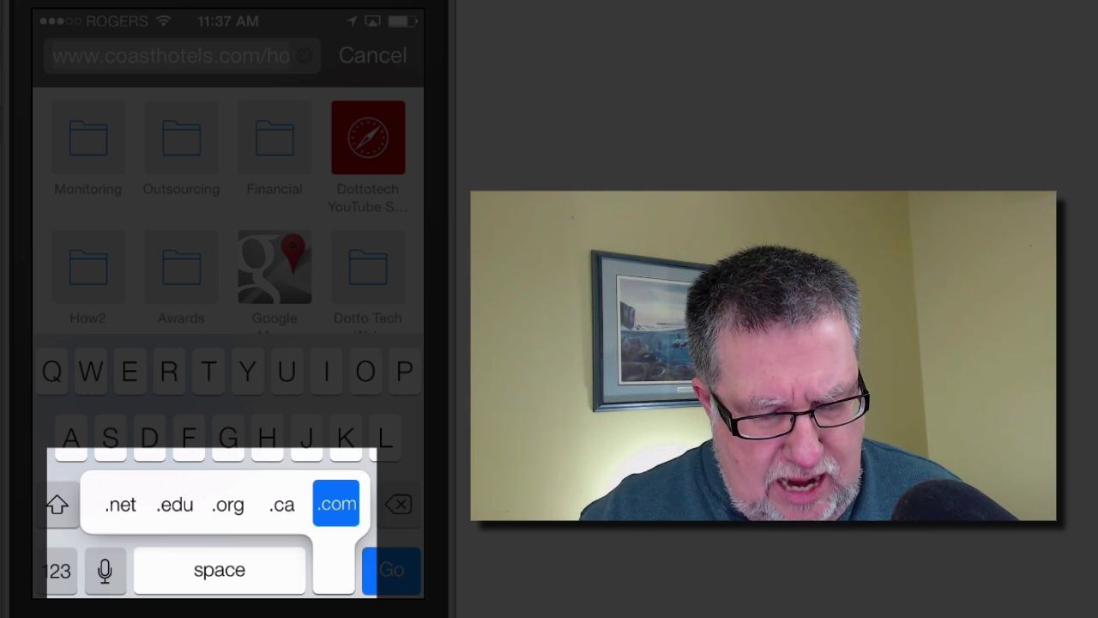
type(".com")
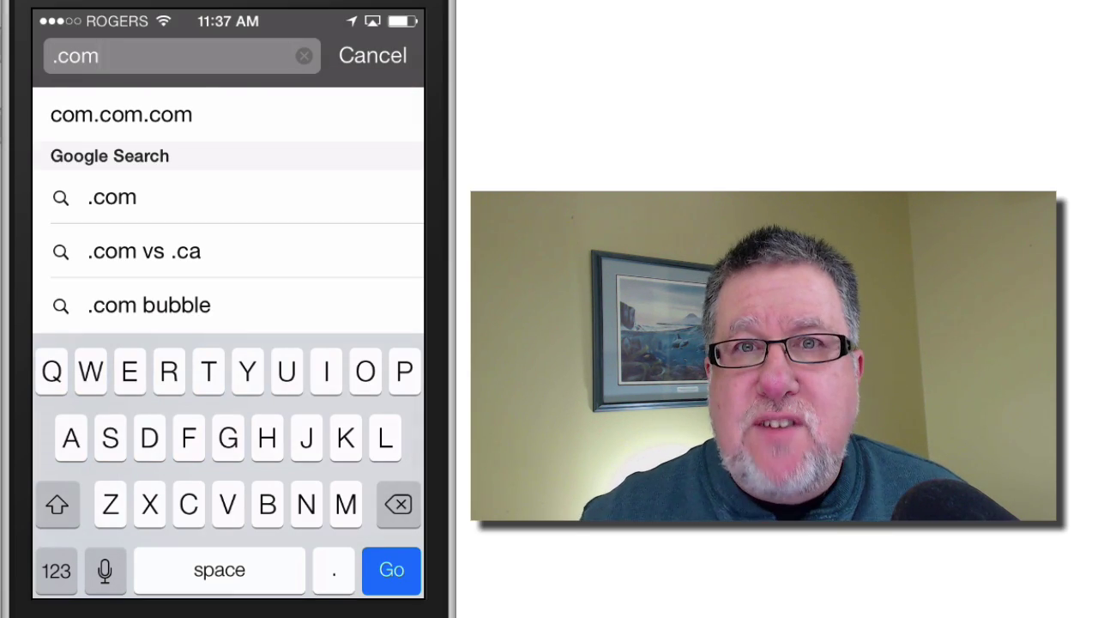